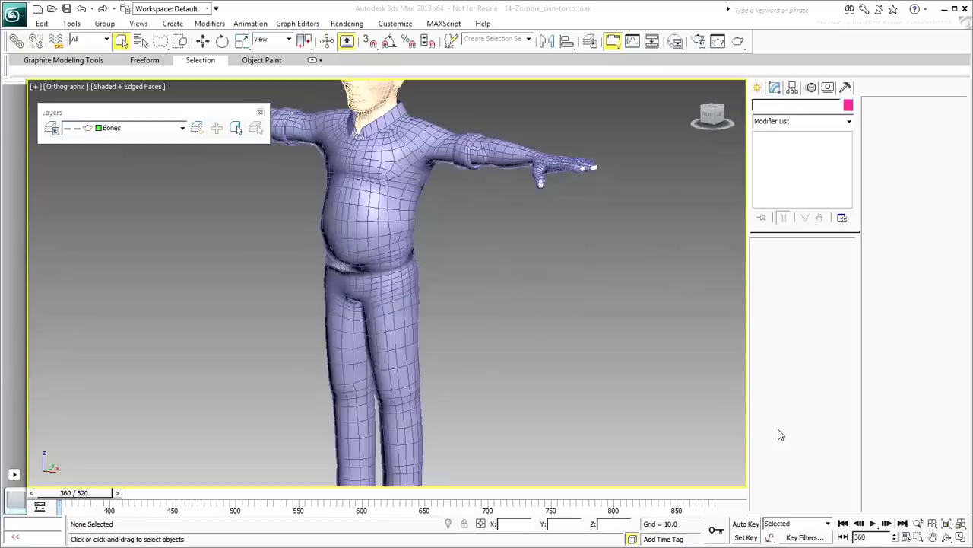
Shift the active time range to start at frame 640 and move the animation to that frame.
ctrl+alt+drag(384, 508, 151, 511)
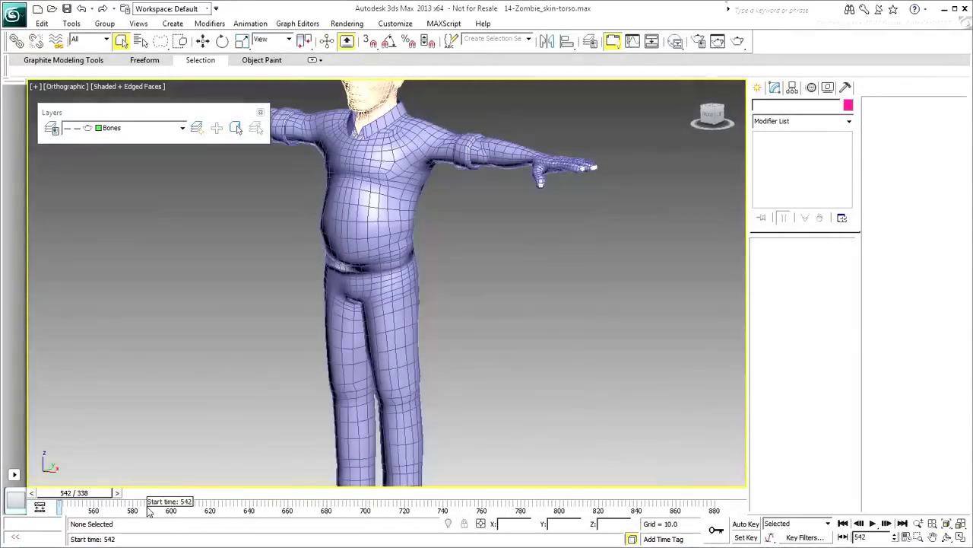
ctrl+alt+drag(361, 510, 170, 514)
drag(93, 492, 83, 494)
alt+middle_drag(344, 257, 296, 241)
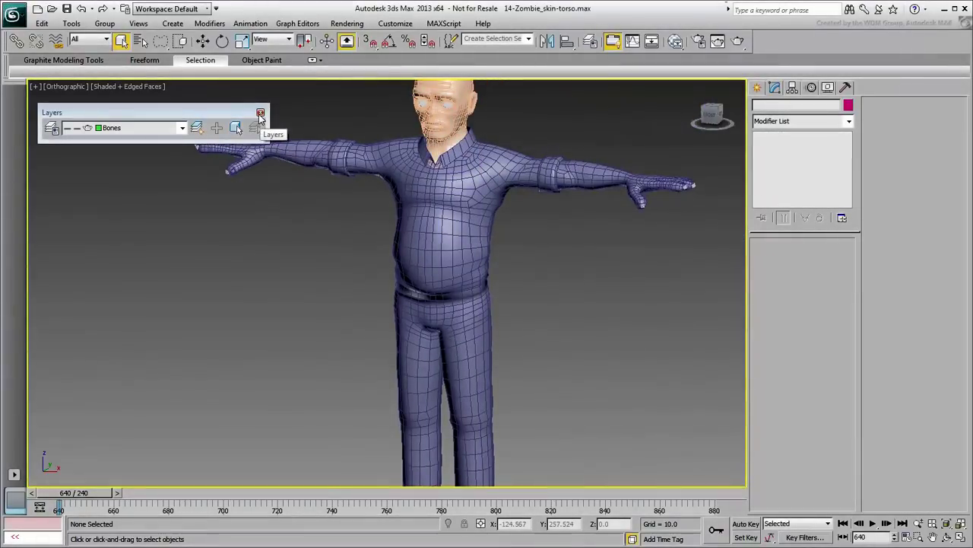
Dismiss the floating Layers toolbar and enable envelope editing on the Skin modifier of the zombie_proxy mesh.
click(260, 114)
click(447, 244)
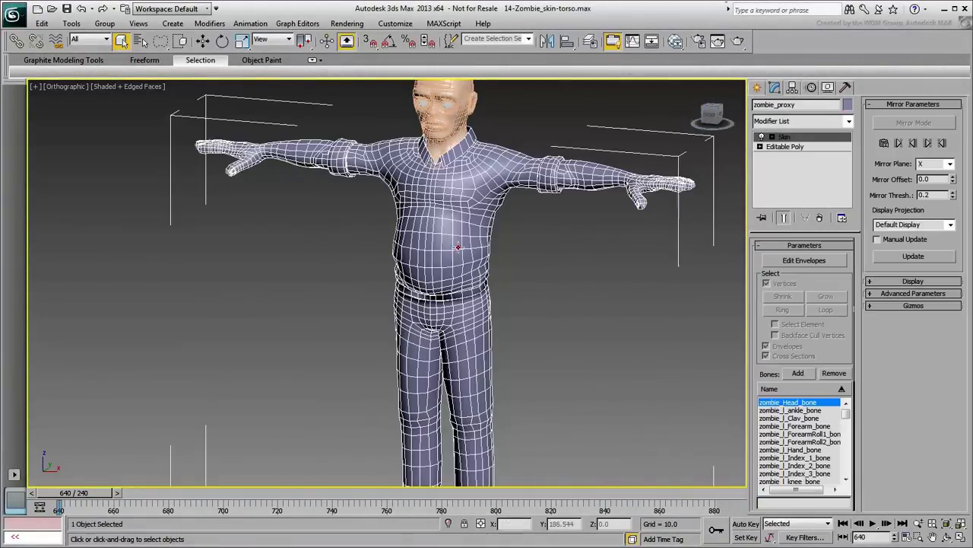
alt+middle_drag(386, 293, 305, 299)
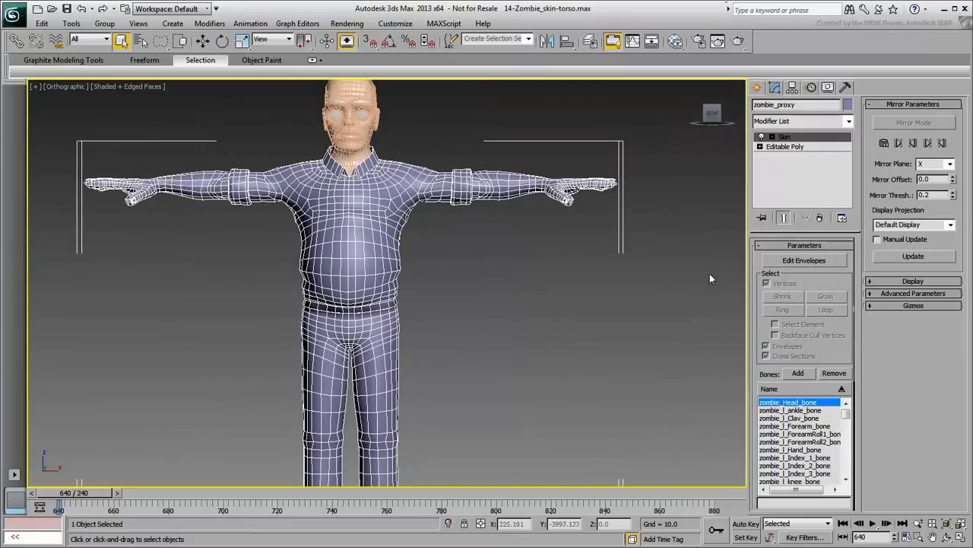
click(804, 260)
middle_drag(462, 287, 470, 295)
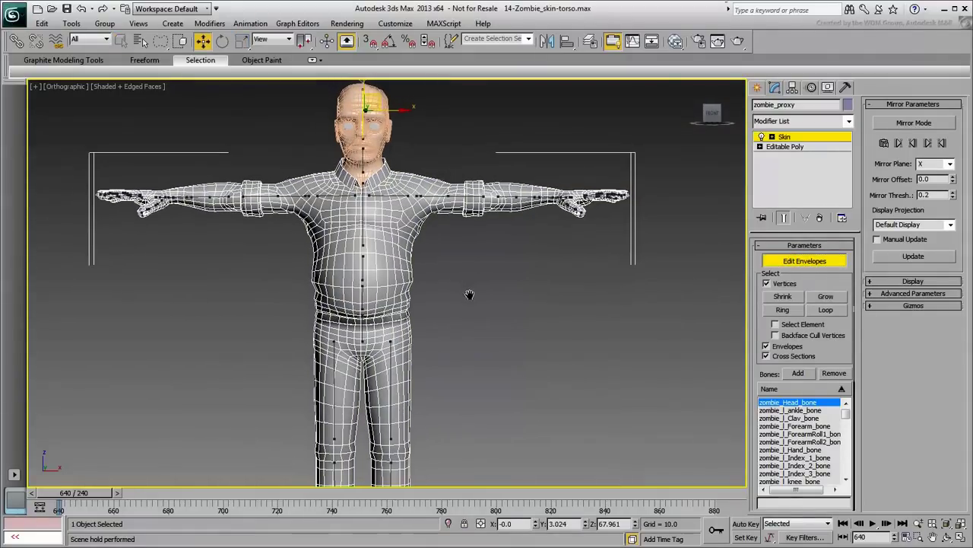
From the left side view, select all skin vertices of the upper chest, shoulders, collar and arms.
key(l)
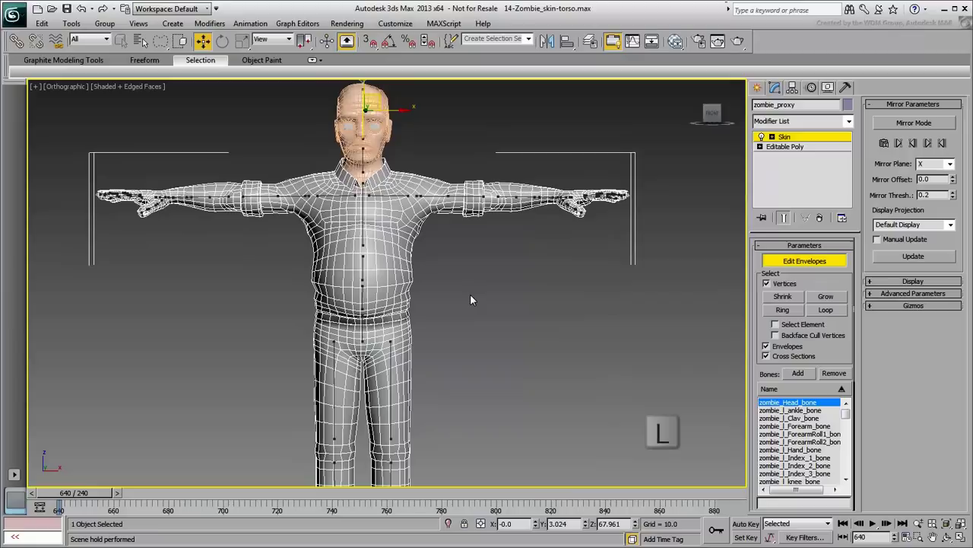
scroll(431, 292, up, 5)
middle_drag(434, 262, 533, 309)
scroll(443, 263, up, 3)
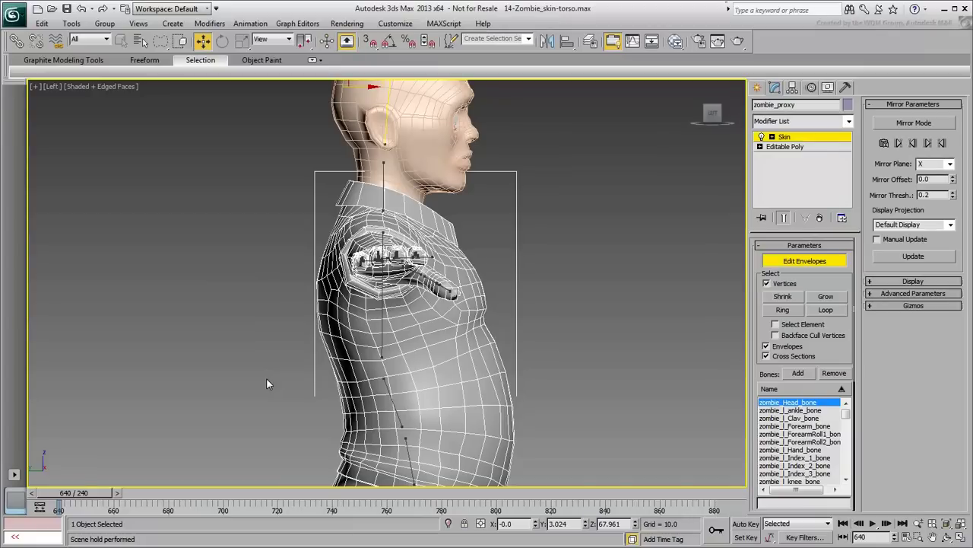
mouse_move(267, 377)
mouse_down()
mouse_move(380, 365)
mouse_move(498, 335)
mouse_move(450, 175)
mouse_move(228, 220)
mouse_move(214, 337)
mouse_up()
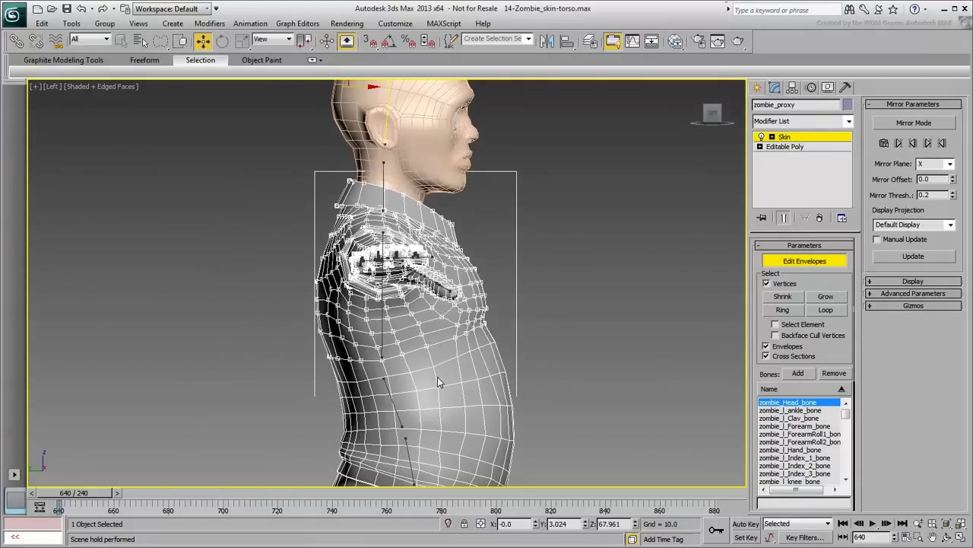
alt+middle_drag(437, 376, 348, 394)
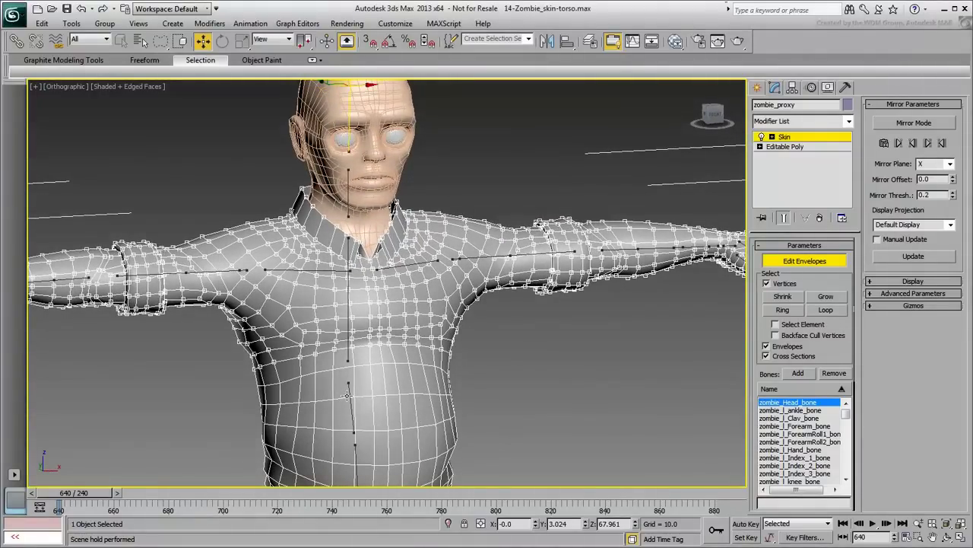
middle_drag(463, 380, 436, 370)
From the front view, remove the vertices of the character's left arm and hand from the selection.
key(f)
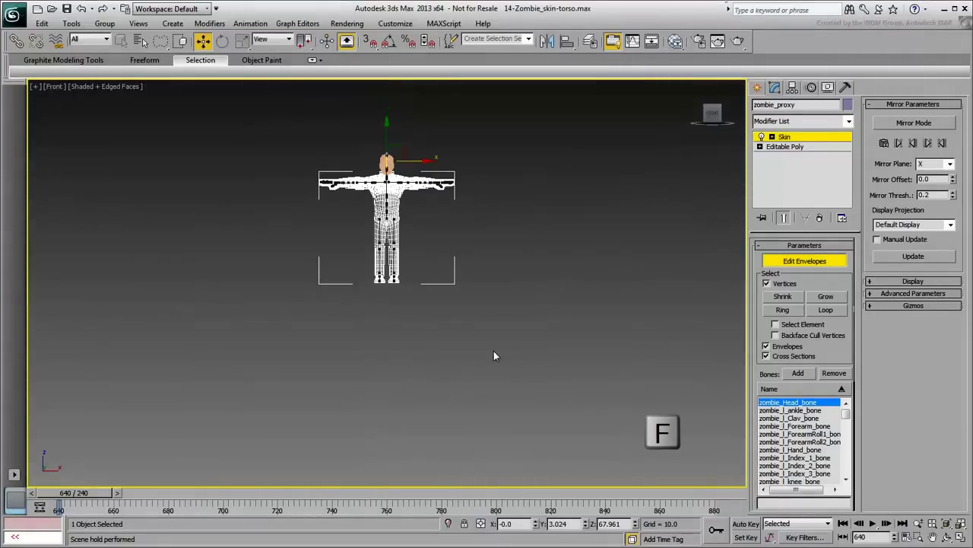
scroll(403, 168, up, 5)
middle_drag(501, 294, 412, 307)
scroll(411, 306, up, 3)
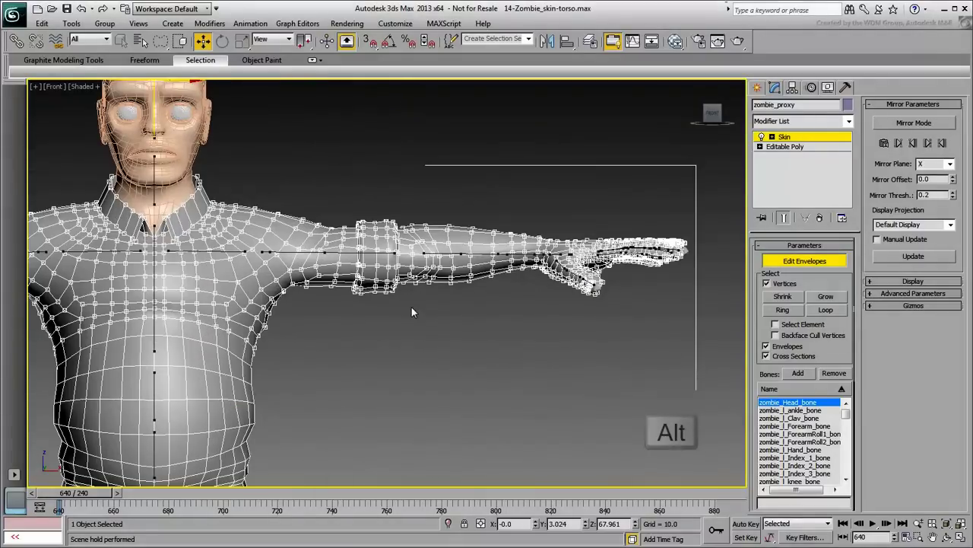
middle_drag(468, 332, 431, 349)
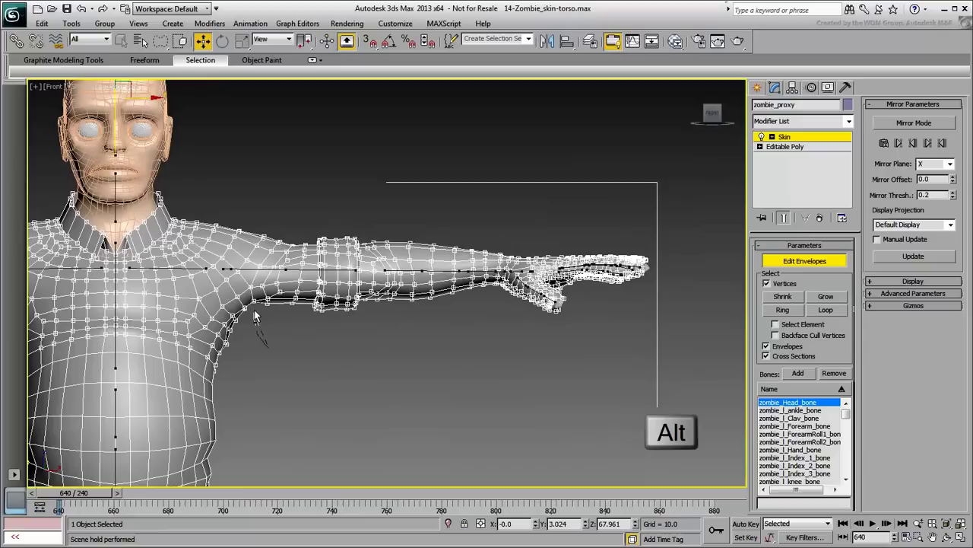
mouse_move(232, 272)
alt+mouse_down()
mouse_move(374, 192)
mouse_move(745, 293)
mouse_move(473, 401)
alt+mouse_up()
Remove the vertices of the character's right arm and hand from the selection, keeping the shoulder and chest vertices.
middle_drag(251, 351, 366, 353)
scroll(365, 354, up, 2)
middle_drag(365, 353, 583, 347)
scroll(386, 346, down, 4)
middle_drag(204, 358, 437, 371)
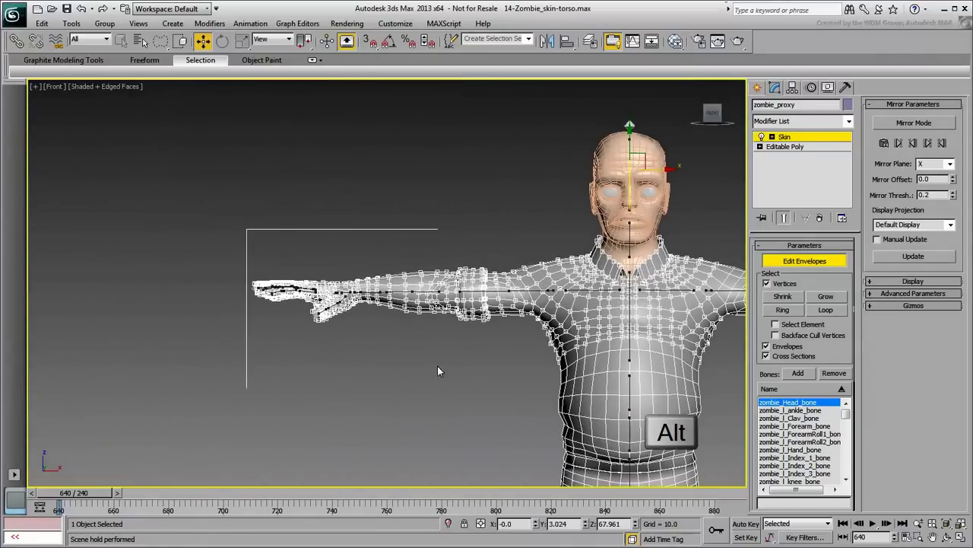
scroll(526, 334, up, 2)
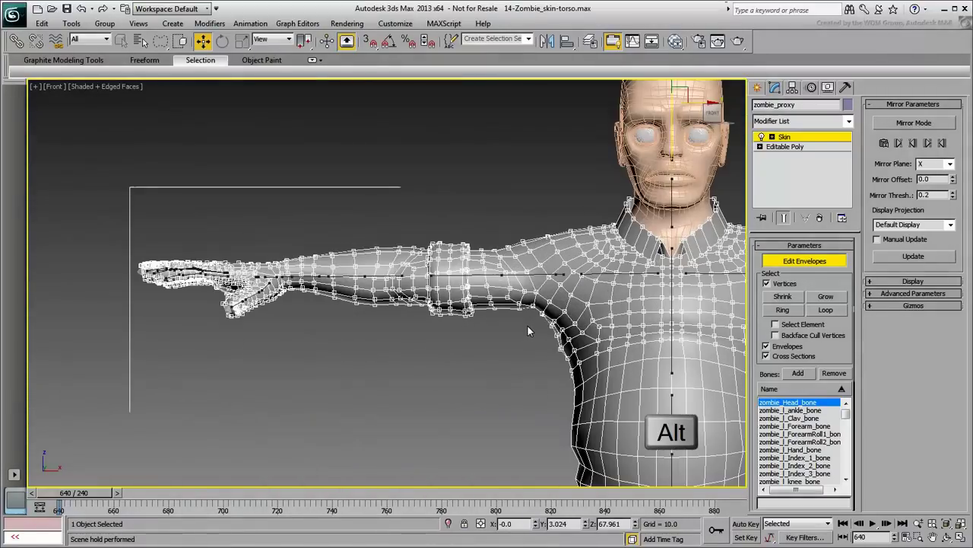
mouse_move(525, 336)
alt+mouse_down()
mouse_move(543, 296)
mouse_move(519, 222)
mouse_move(296, 211)
mouse_move(40, 304)
mouse_move(429, 406)
mouse_move(499, 349)
alt+mouse_up()
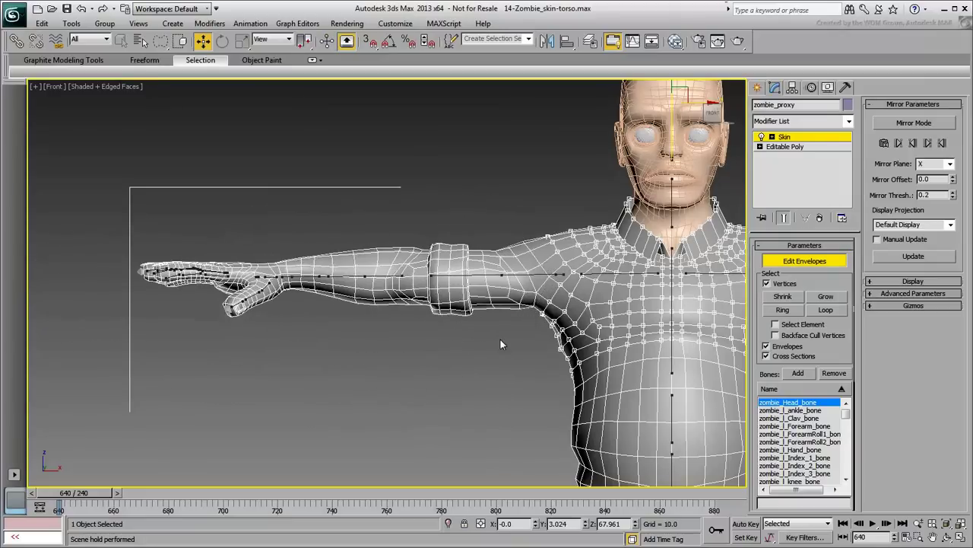
Give the selected chest and shoulder vertices an absolute weight of 1 on zombie_Spine3_bone.
middle_drag(501, 339, 221, 361)
scroll(222, 364, down, 2)
middle_drag(313, 459, 356, 360)
scroll(363, 317, up, 2)
middle_drag(363, 318, 347, 352)
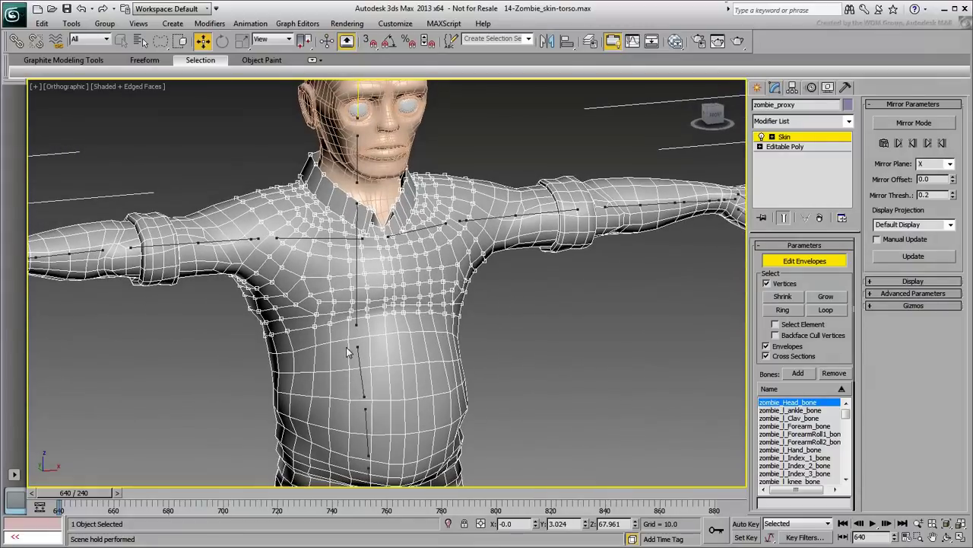
click(355, 294)
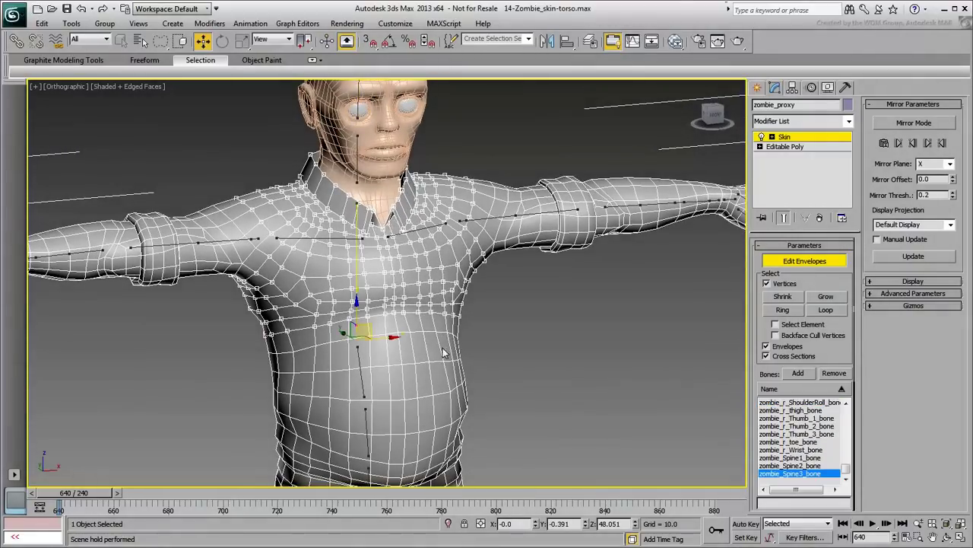
scroll(758, 357, down, 3)
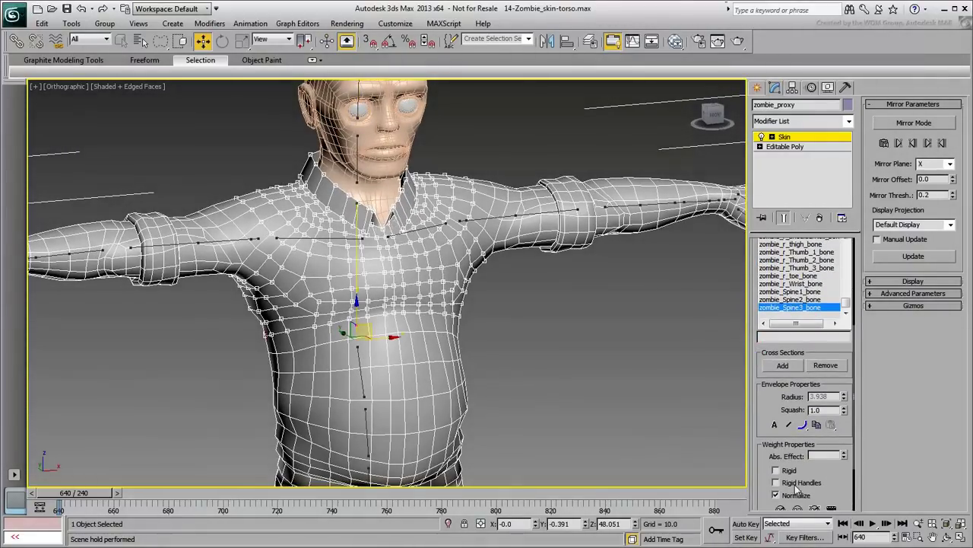
click(830, 454)
text(1)
key(Return)
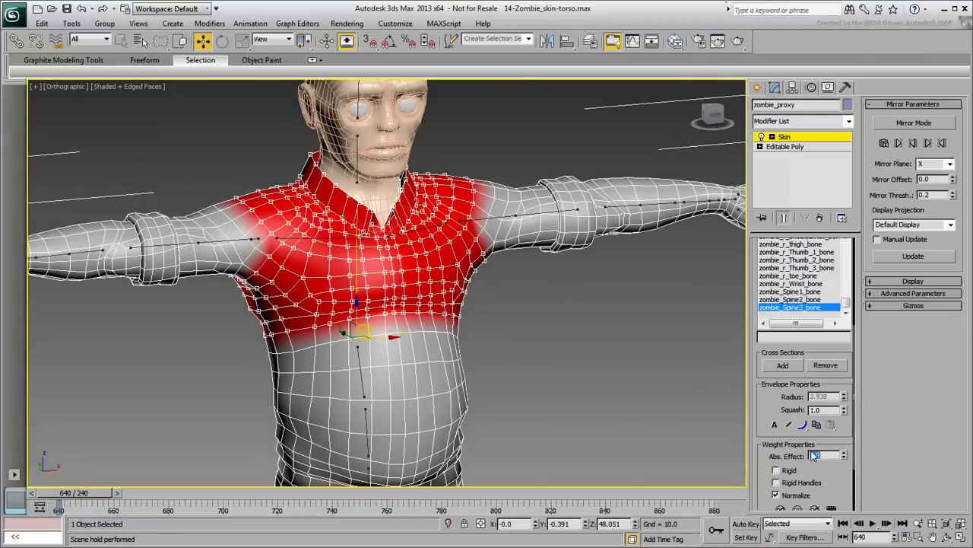
Scrub the animation to check the torso deformation and stop at the sideways bend on frame 692.
scroll(340, 401, down, 2)
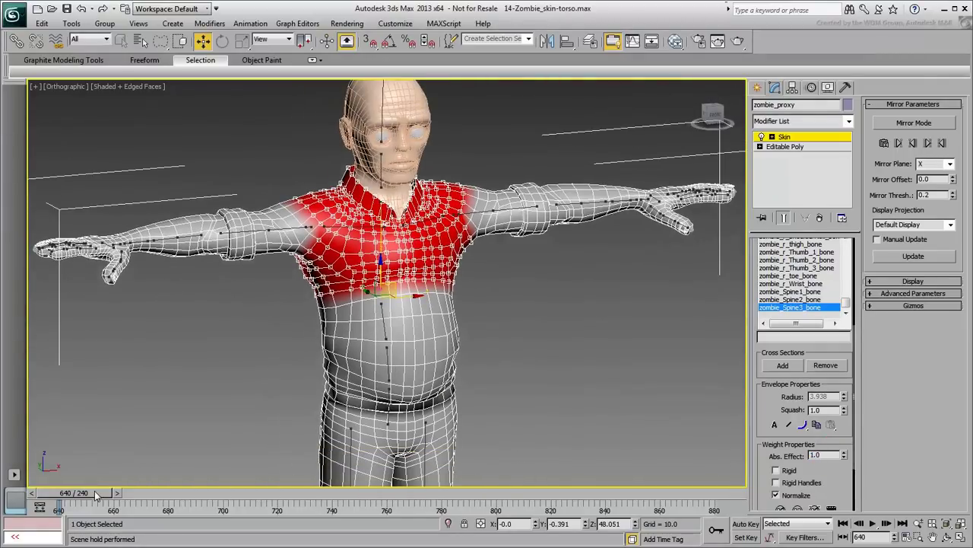
drag(95, 495, 32, 508)
middle_drag(582, 372, 641, 347)
scroll(455, 361, up, 3)
drag(94, 503, 232, 518)
key(w)
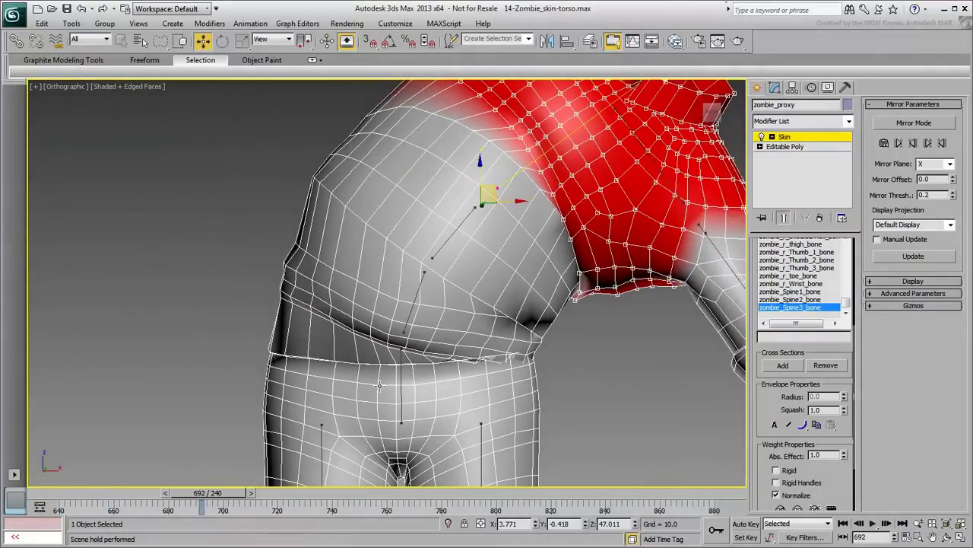
Select the full vertex loop along the belt's upper edge, just under the shirt hem.
scroll(321, 375, up, 4)
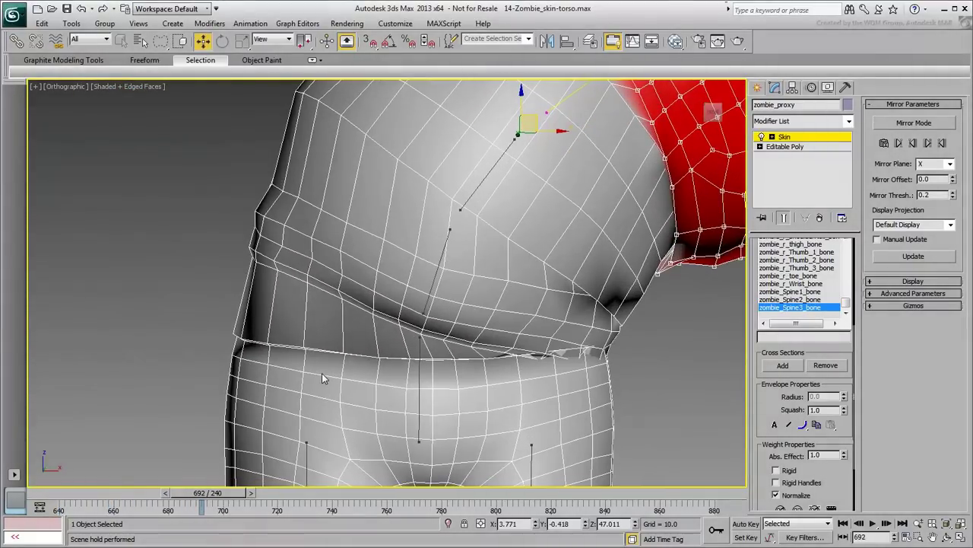
click(307, 284)
key(shift+2)
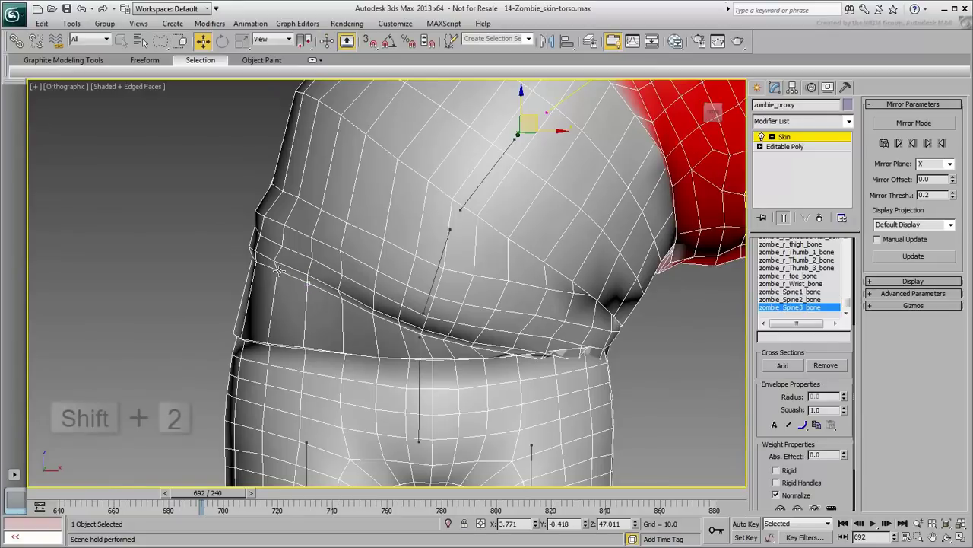
key(shift+2)
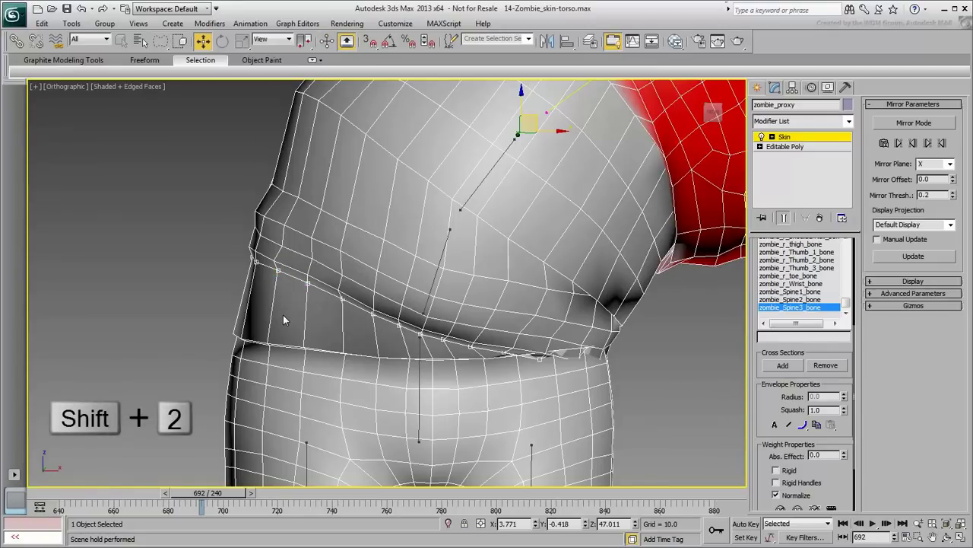
middle_drag(676, 400, 623, 383)
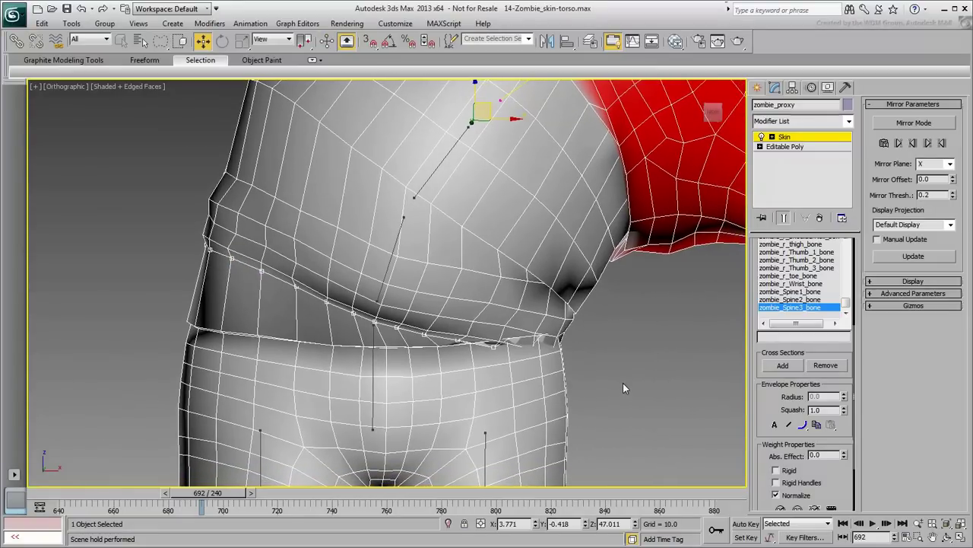
Compare the Spine1 and pelvis bone influences, and raise the pelvis bone's weight on the belt's upper vertex loop.
click(395, 241)
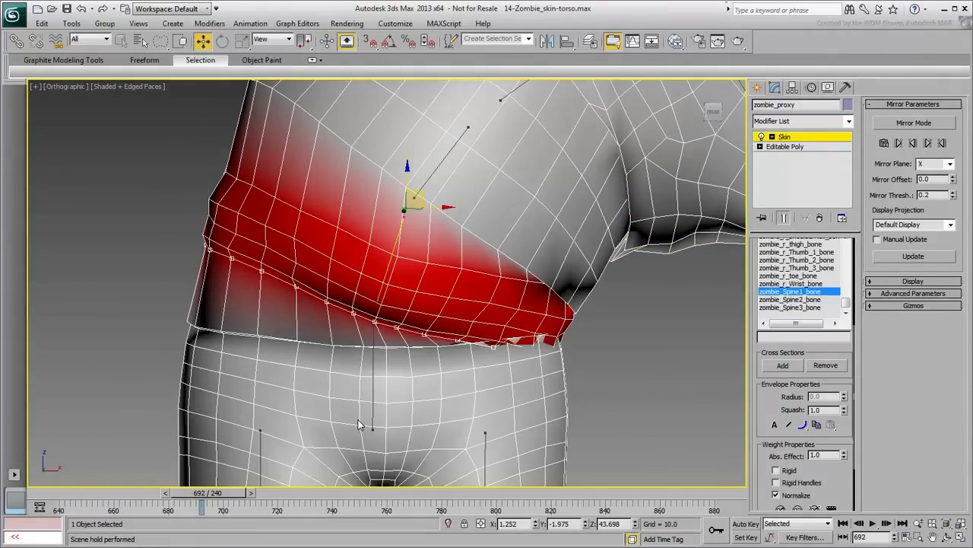
click(372, 365)
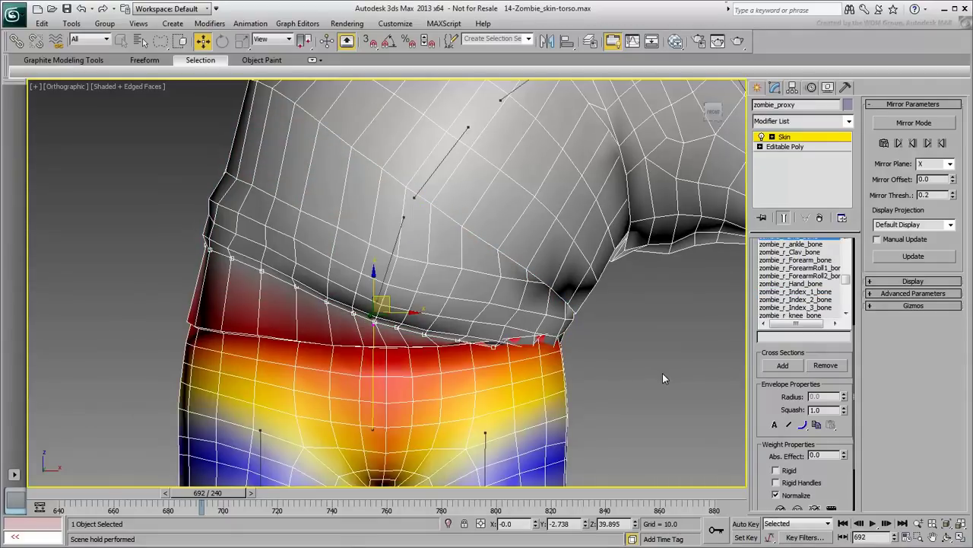
key(shift+1)
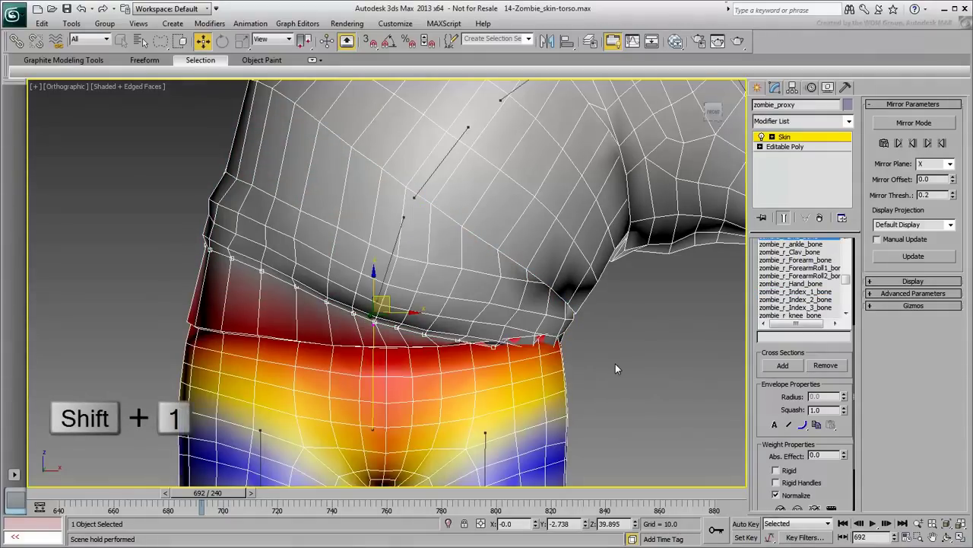
key(shift+1)
drag(615, 360, 972, 344)
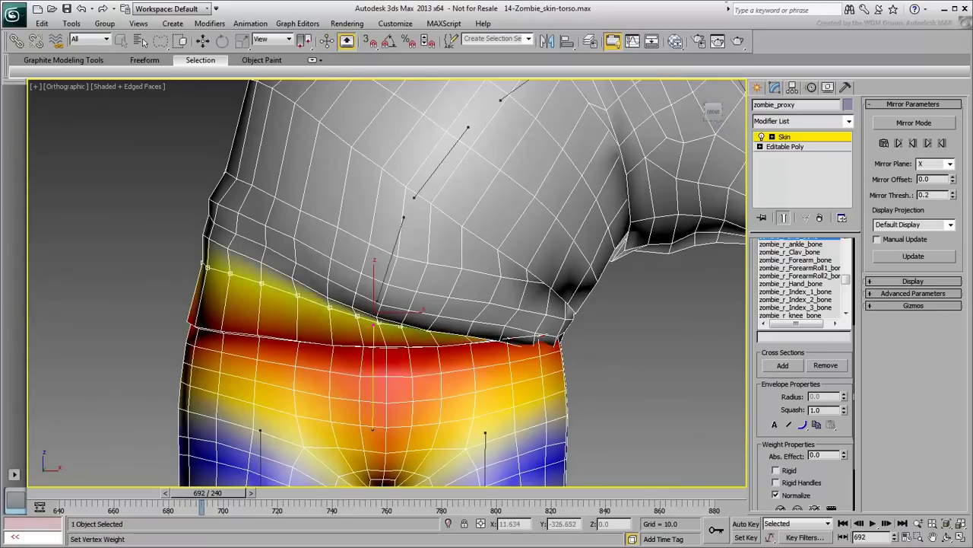
key(w)
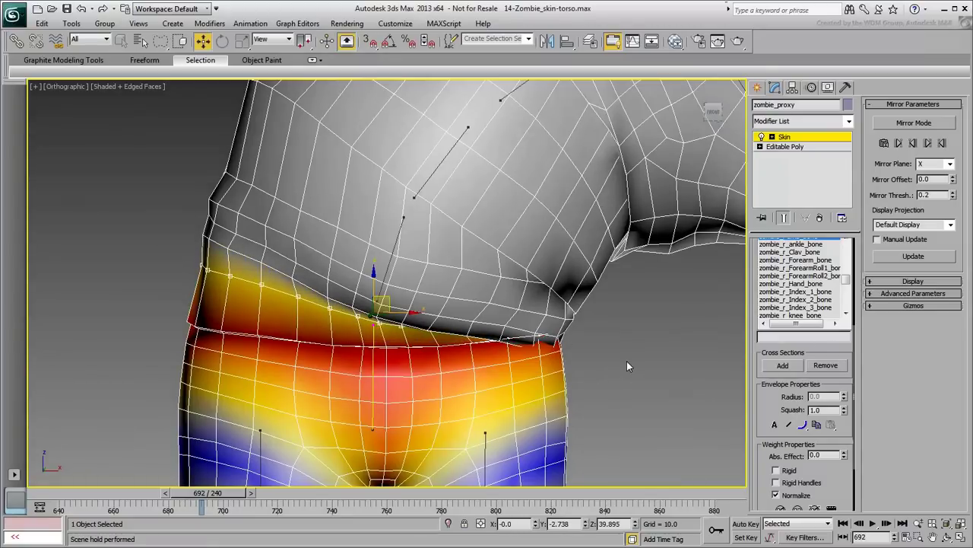
mouse_move(210, 492)
mouse_down()
mouse_move(199, 493)
mouse_move(218, 498)
mouse_move(209, 496)
mouse_up()
key(w)
Select the full vertex loop along the belt's lower edge.
alt+middle_drag(220, 330, 229, 314)
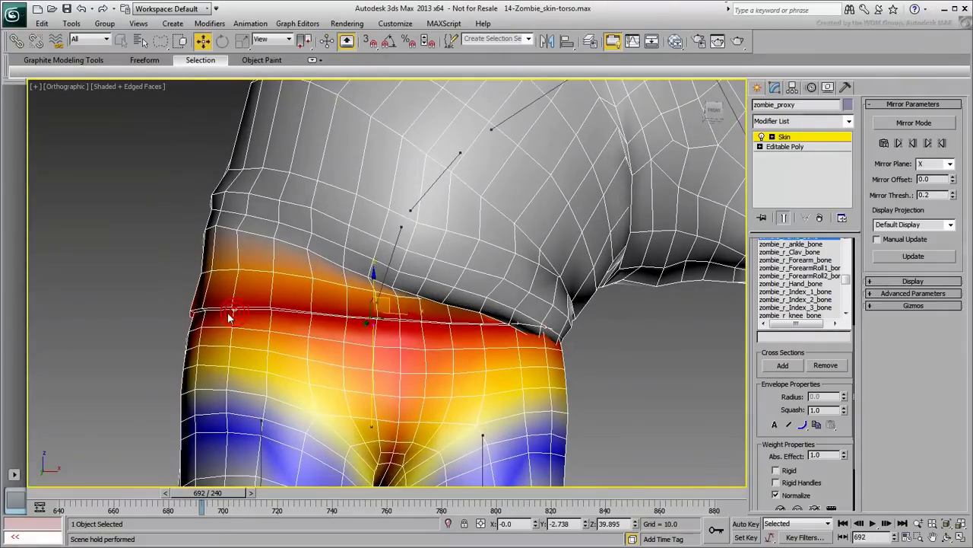
key(shift+3)
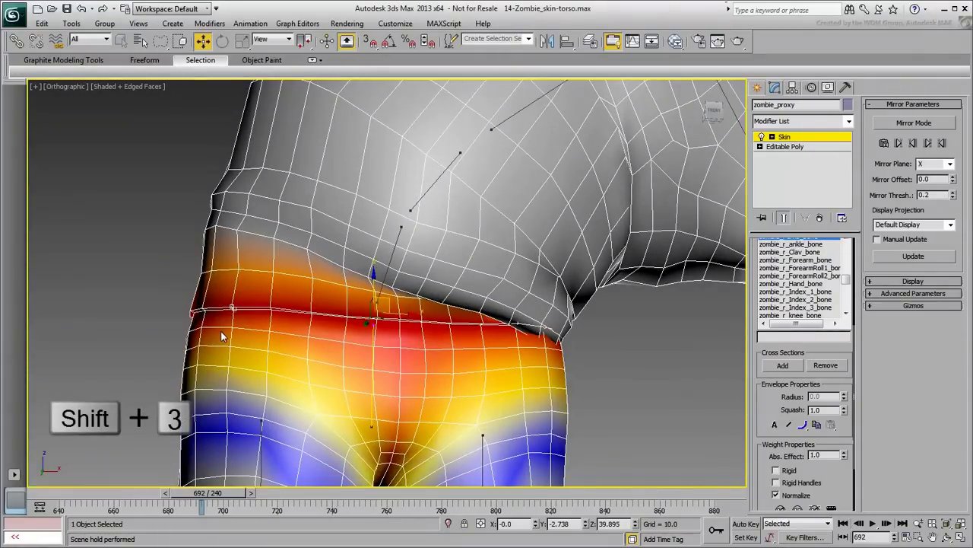
key(shift+3)
alt+middle_drag(291, 327, 276, 341)
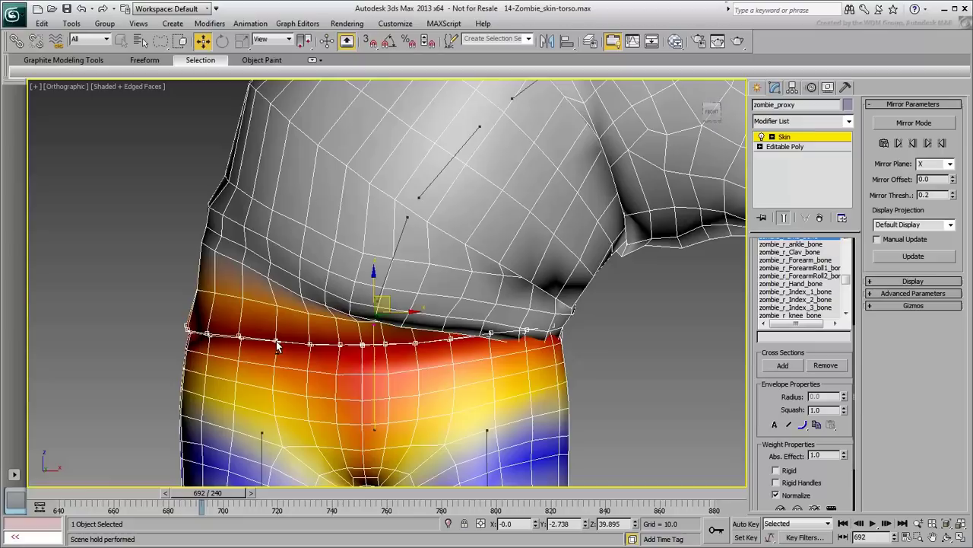
drag(278, 346, 282, 350)
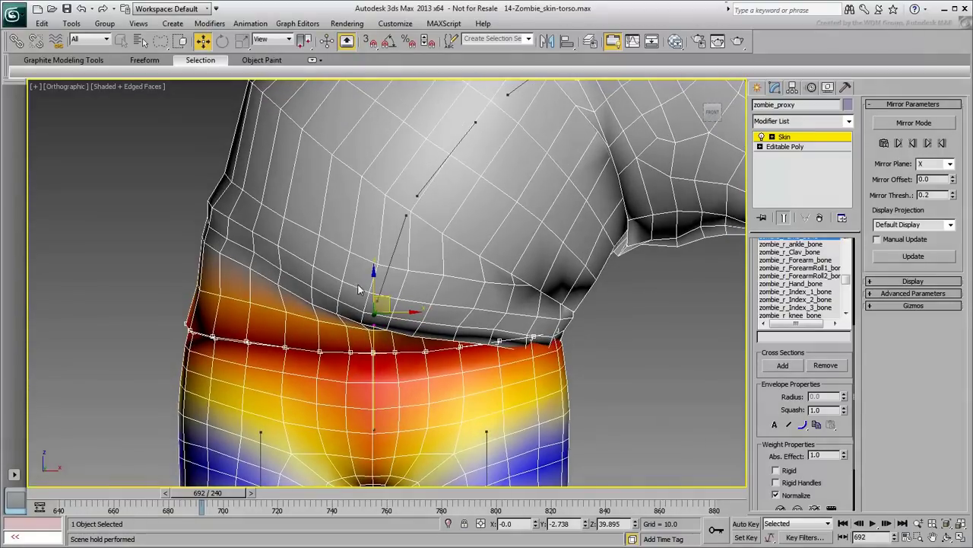
Give the belt's lower vertex loop a slight zombie_Spine1_bone influence, and check the sideways bend up to frame 694.
click(397, 248)
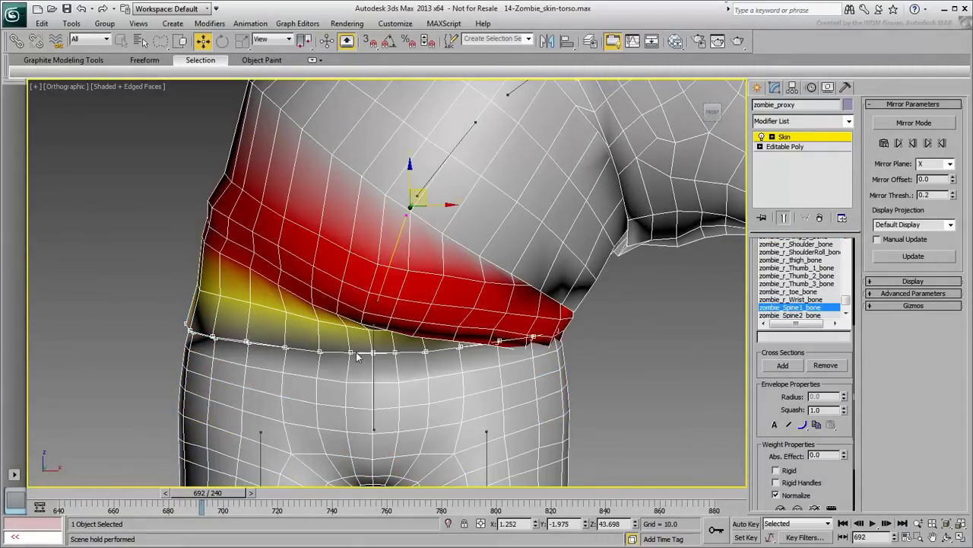
drag(211, 494, 200, 497)
key(shift+1)
drag(548, 394, 642, 394)
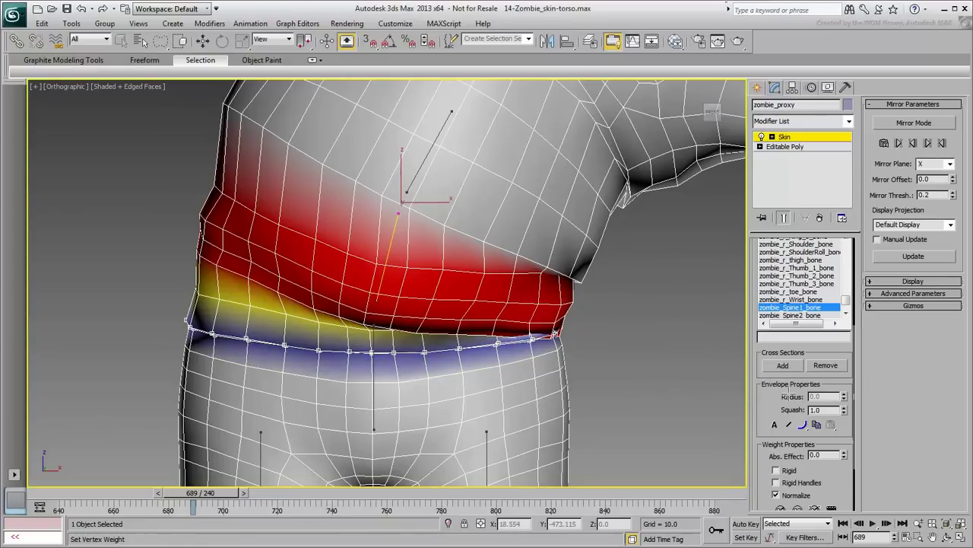
key(w)
mouse_move(226, 498)
mouse_down()
mouse_move(241, 498)
mouse_move(202, 499)
mouse_move(247, 500)
mouse_move(238, 502)
mouse_up()
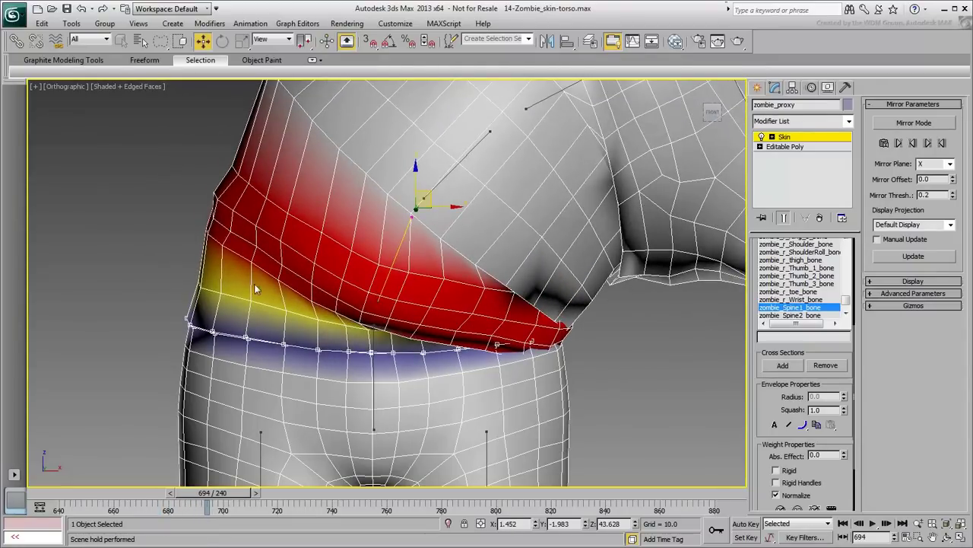
Select the vertex loop at the shirt hem and raise the pelvis bone's weight on it.
click(251, 263)
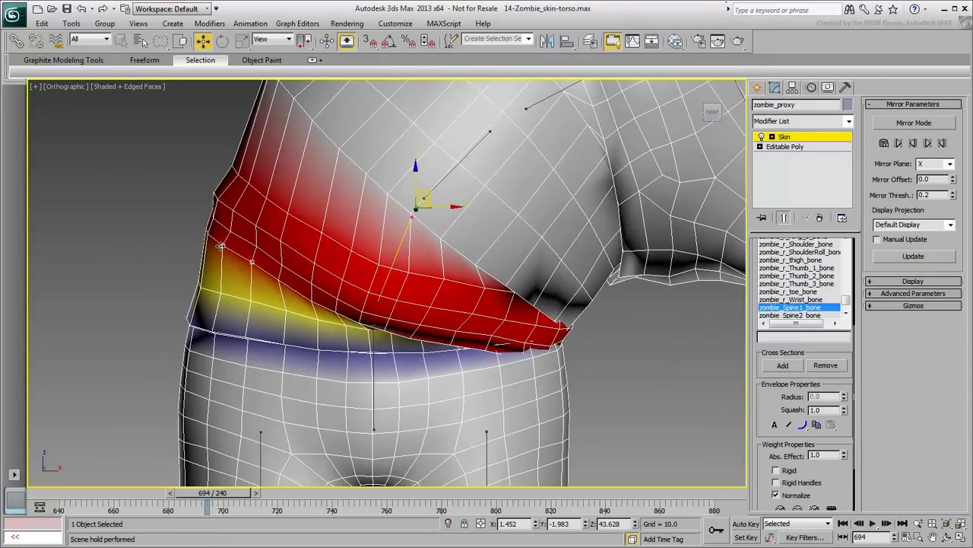
shift+click(221, 246)
click(373, 361)
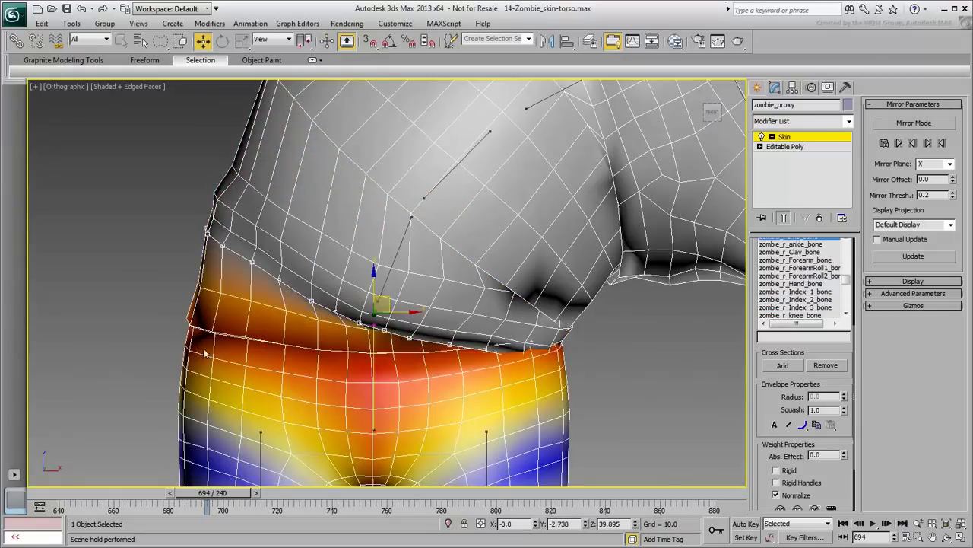
key(b)
drag(223, 401, 840, 508)
key(w)
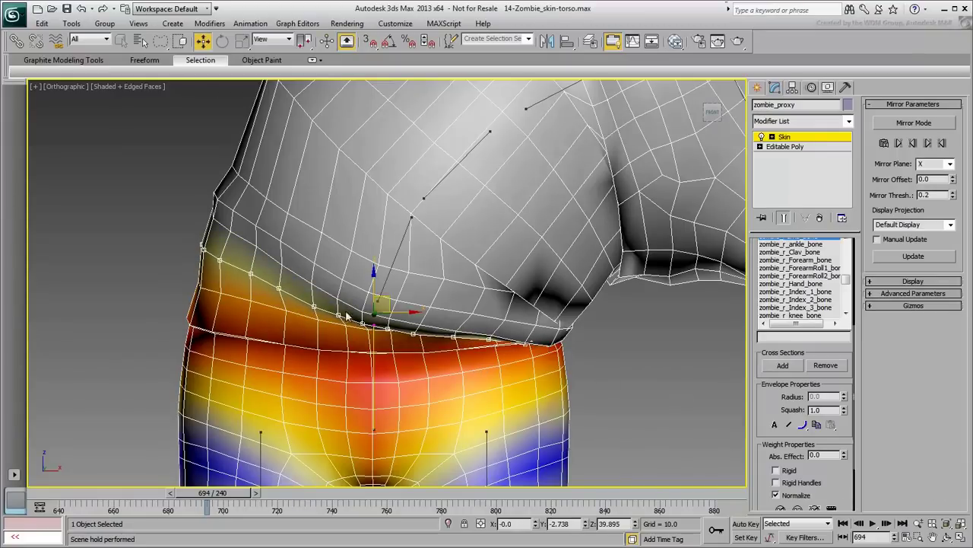
Select the vertex loop just above the shirt hem and give it a slight pelvis bone influence.
click(281, 267)
shift+click(257, 248)
key(b)
drag(396, 378, 596, 388)
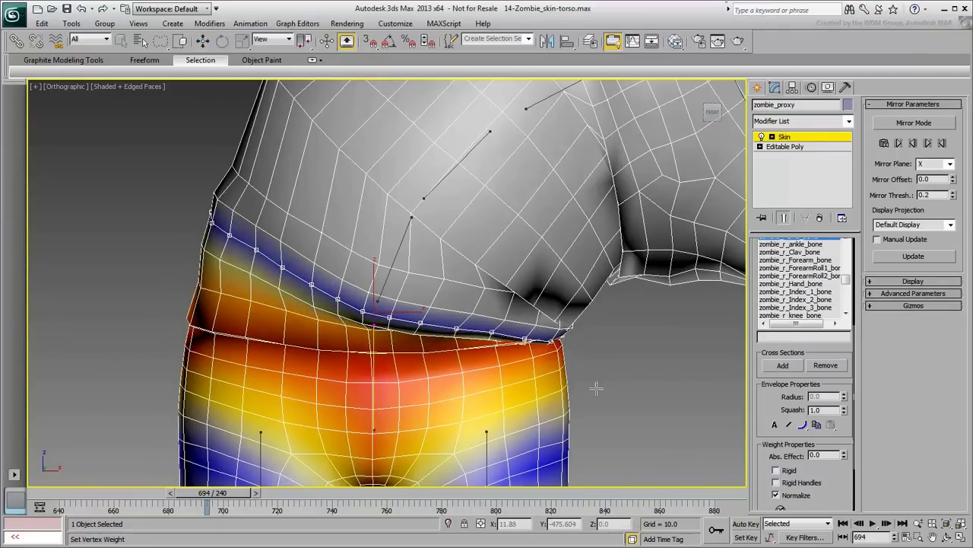
key(w)
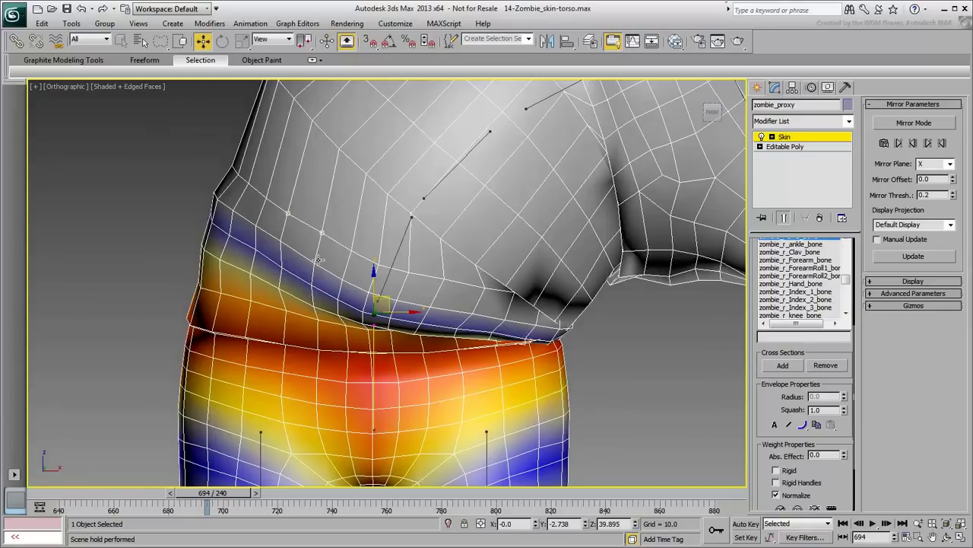
Pick zombie_Spine2_bone and raise its weight on the belly vertex loop at the lower edge of its influence.
click(437, 181)
key(b)
drag(320, 297, 904, 335)
key(b)
drag(327, 328, 444, 333)
key(w)
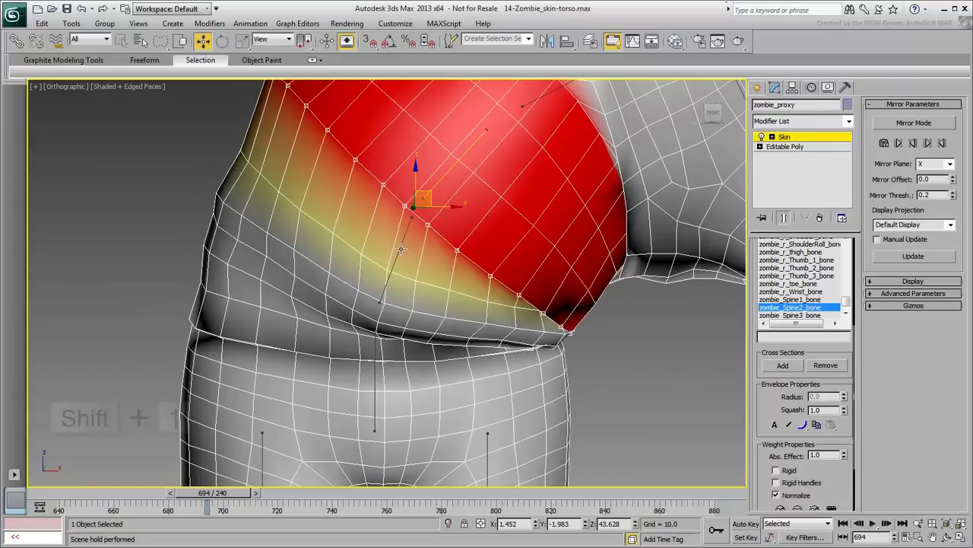
Raise zombie_Spine1_bone's weight on the vertex loop across the belly where the Spine1 and Spine2 influences meet.
key(shift+1)
drag(450, 249, 887, 272)
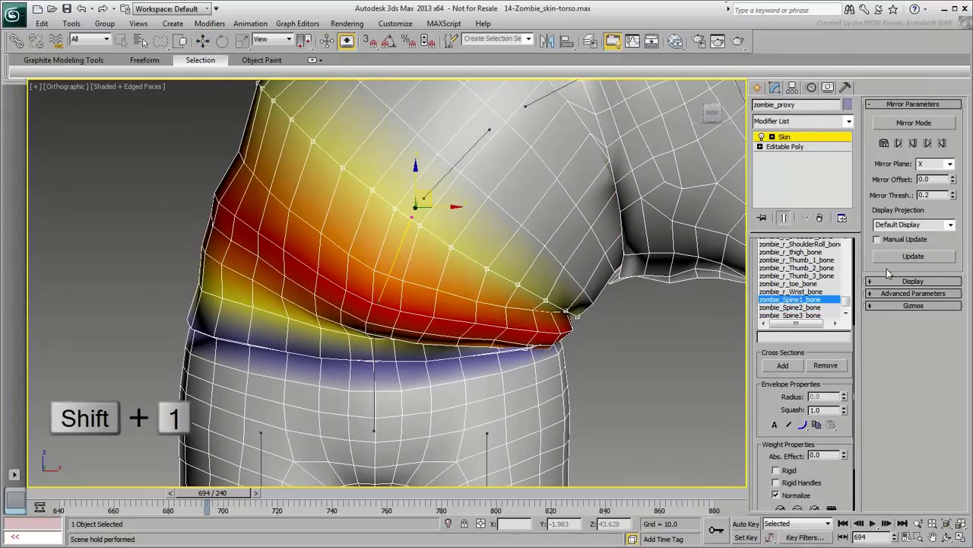
key(b)
drag(180, 249, 429, 247)
alt+middle_drag(427, 247, 333, 185)
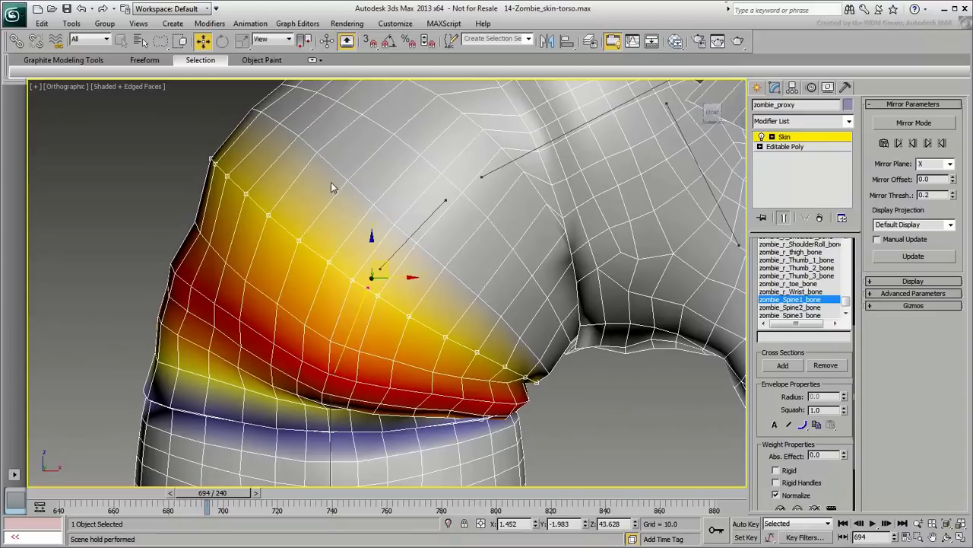
Select the next vertex loop up the belly and give it a slight zombie_Spine1_bone influence.
ctrl+click(373, 205)
key(alt+l)
key(b)
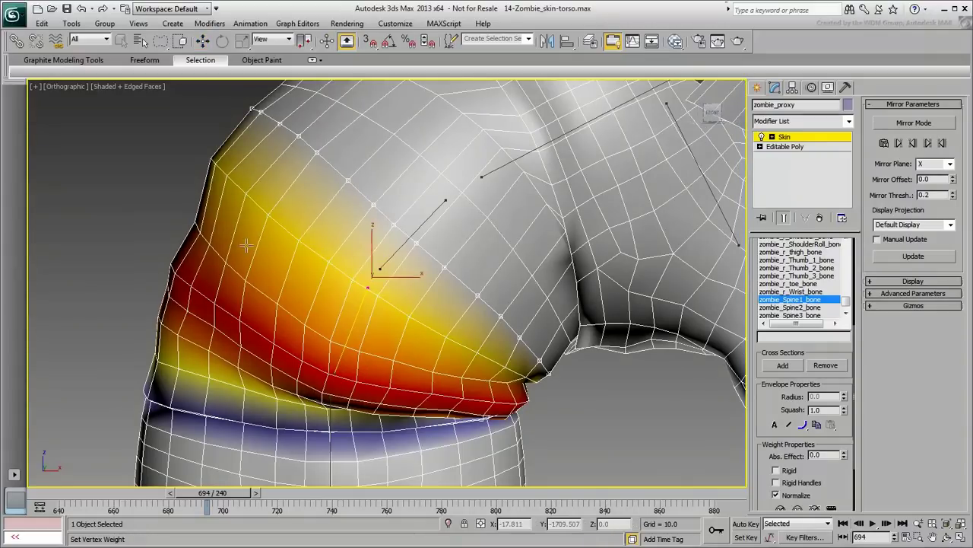
drag(255, 250, 304, 253)
key(w)
alt+middle_drag(511, 268, 362, 305)
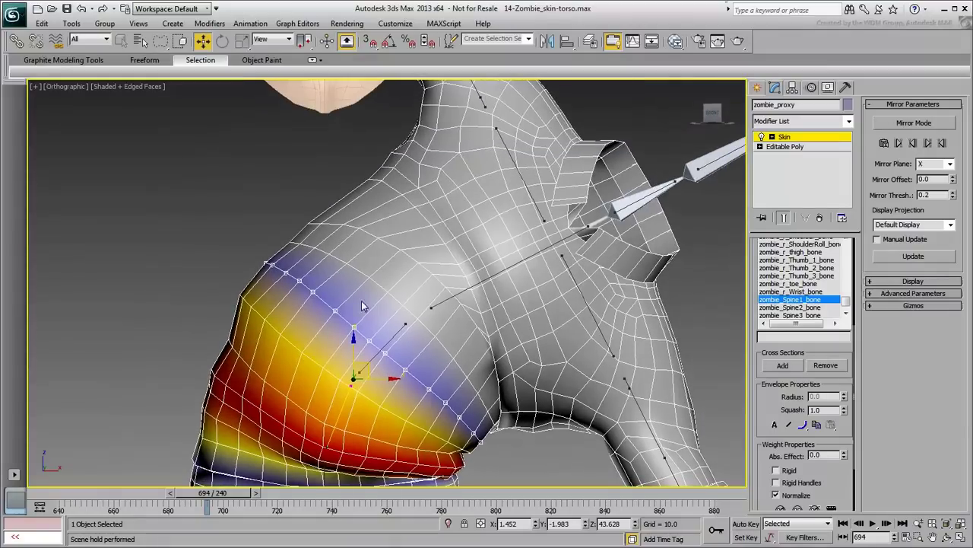
Select the lower chest vertex loop bordering the Spine2 area, and raise zombie_Spine2_bone's weight on it.
click(402, 194)
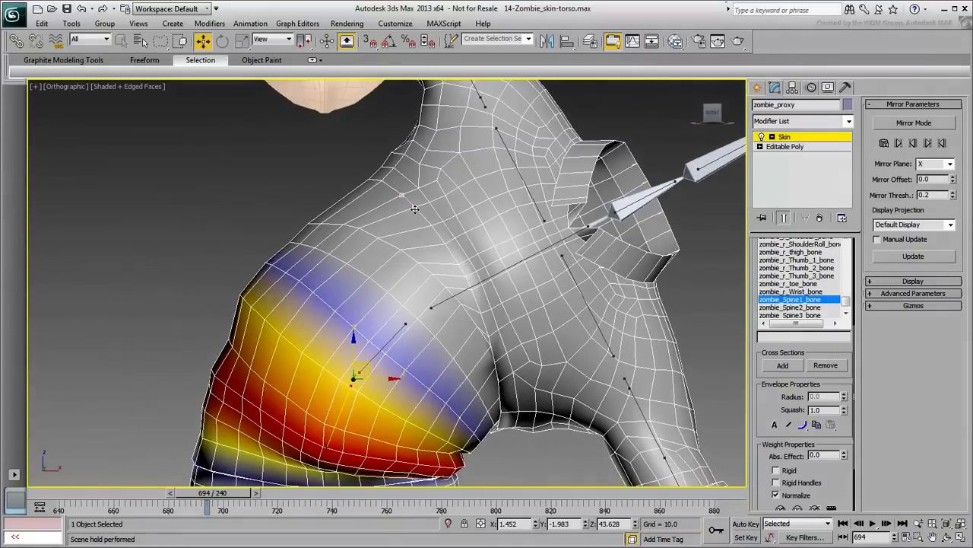
click(394, 336)
key(b)
drag(386, 335, 673, 336)
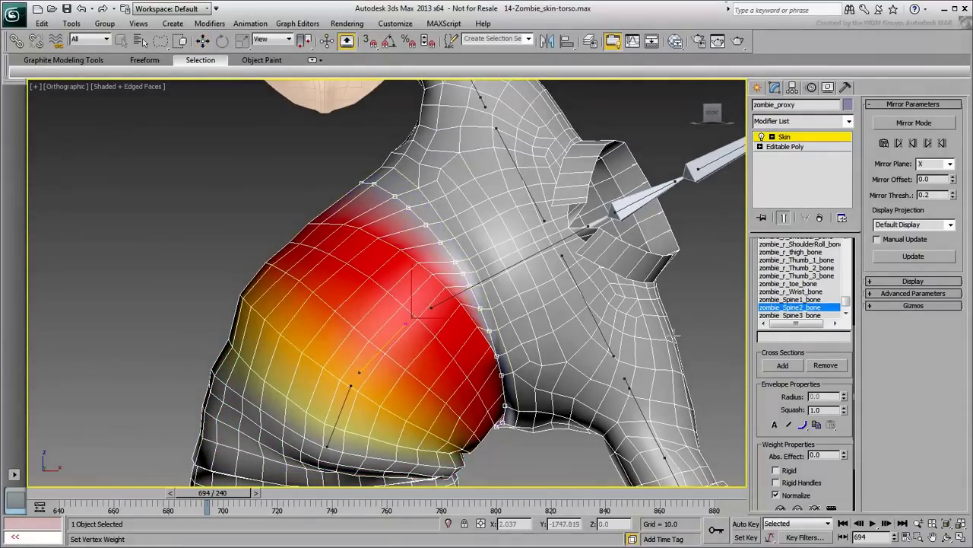
Select the vertex loop just below it on the torso and raise zombie_Spine3_bone's weight on it.
click(401, 250)
key(w)
key(alt+l)
click(516, 264)
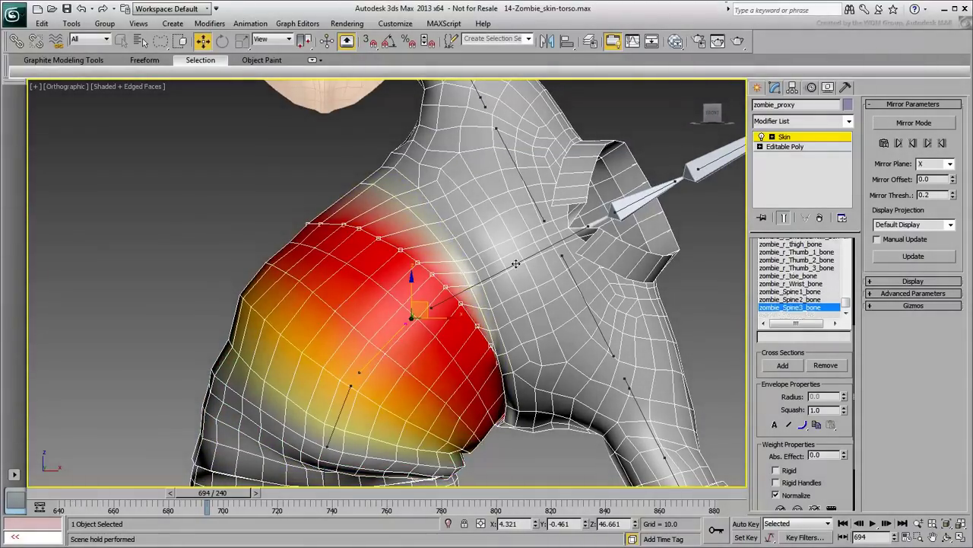
key(b)
drag(343, 339, 965, 346)
key(w)
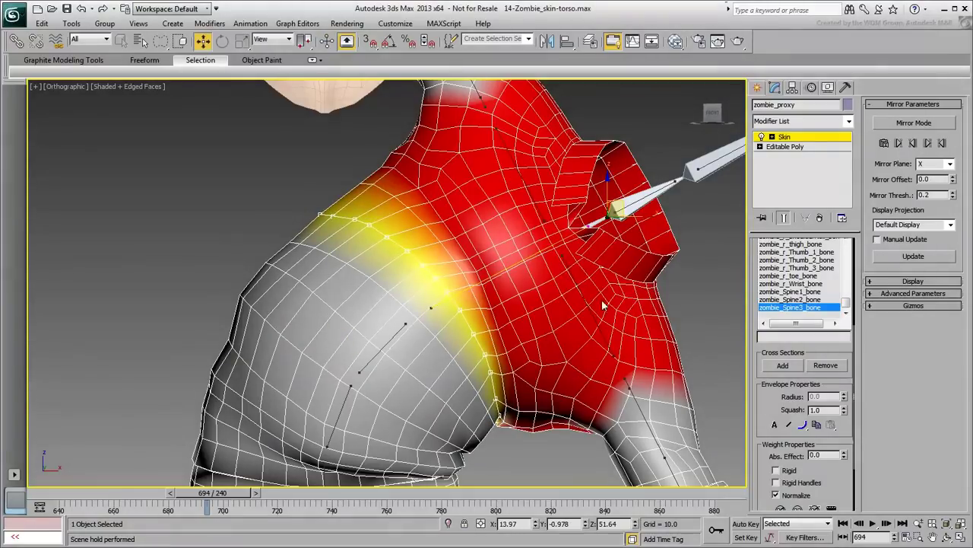
Select the next vertex loop down the torso and give it a slight zombie_Spine3_bone influence.
click(386, 292)
ctrl+click(403, 305)
key(alt+l)
key(b)
drag(388, 323, 569, 346)
key(w)
Reselect the vertex loop below the chest and increase its zombie_Spine3_bone weight further.
click(489, 372)
ctrl+click(486, 355)
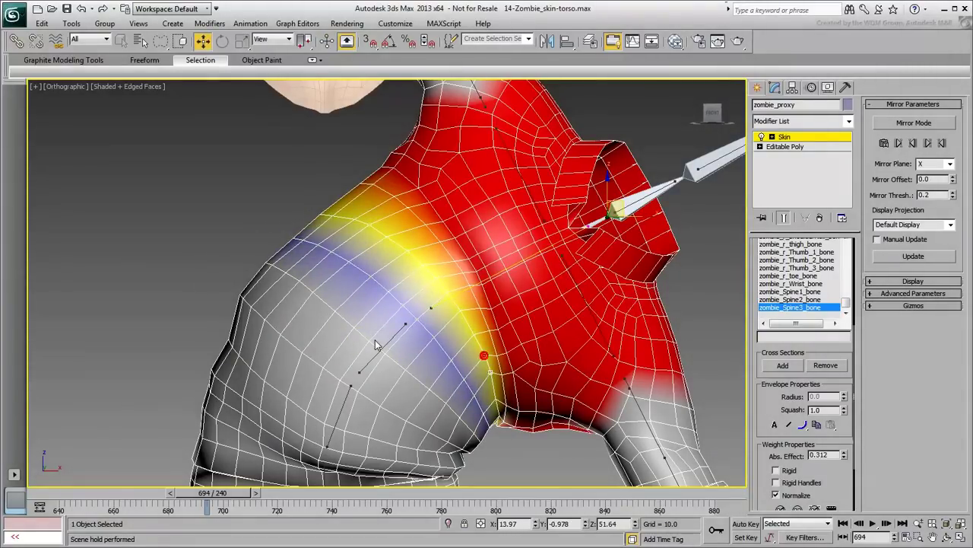
key(alt+l)
key(b)
Scrub through the torso bends up to frame 818, examine the deformation from several angles, and stop at frame 721.
middle_drag(470, 322, 445, 262)
scroll(409, 278, down, 5)
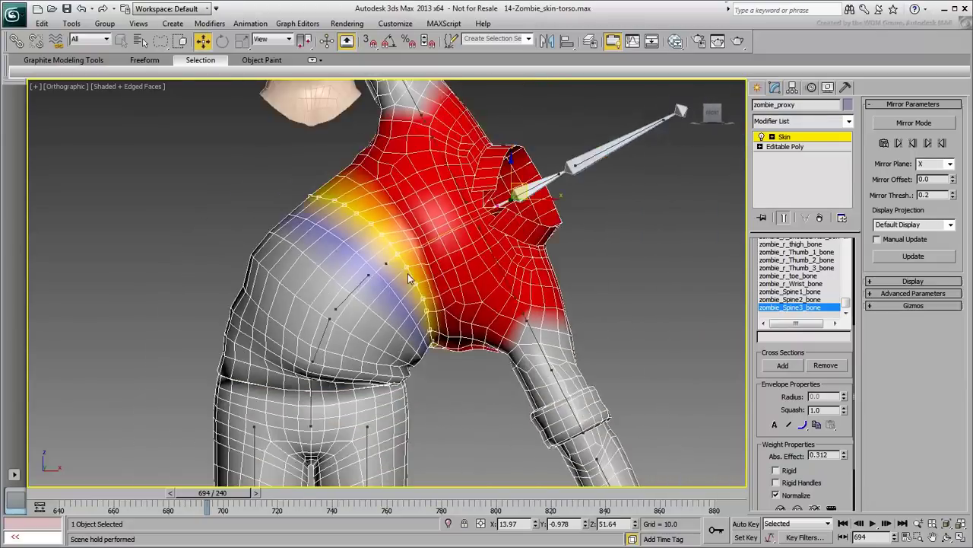
alt+middle_drag(408, 321, 367, 278)
drag(218, 496, 382, 495)
alt+middle_drag(365, 312, 381, 347)
scroll(381, 347, up, 4)
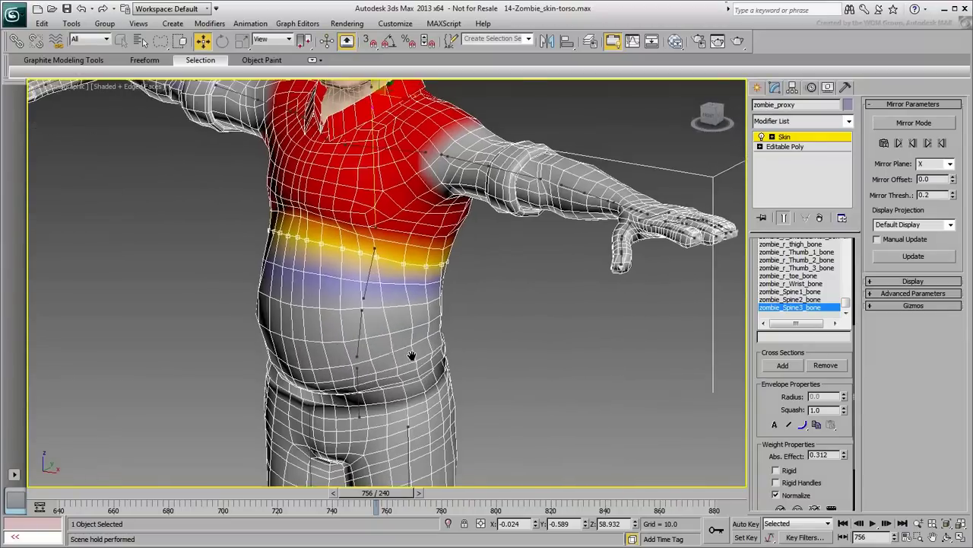
drag(368, 494, 523, 499)
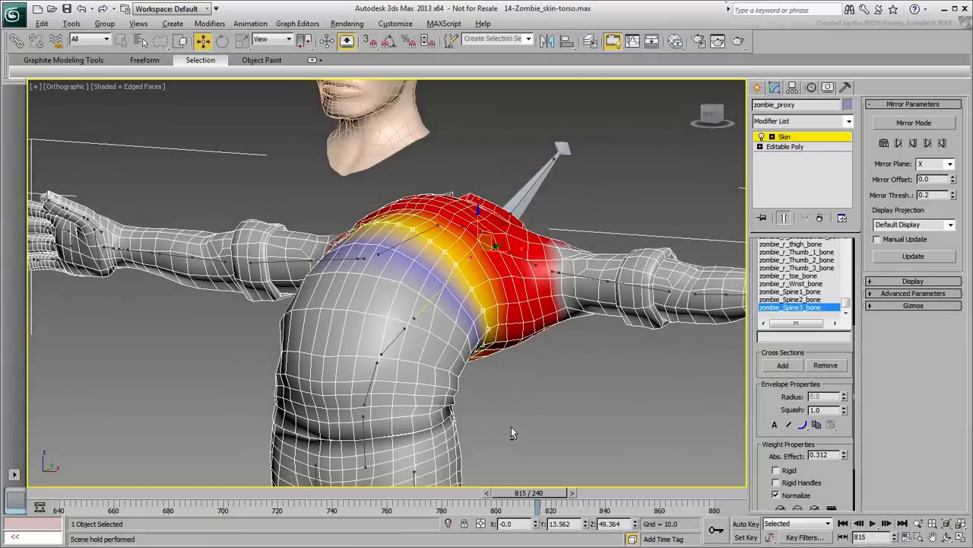
alt+middle_drag(511, 429, 354, 405)
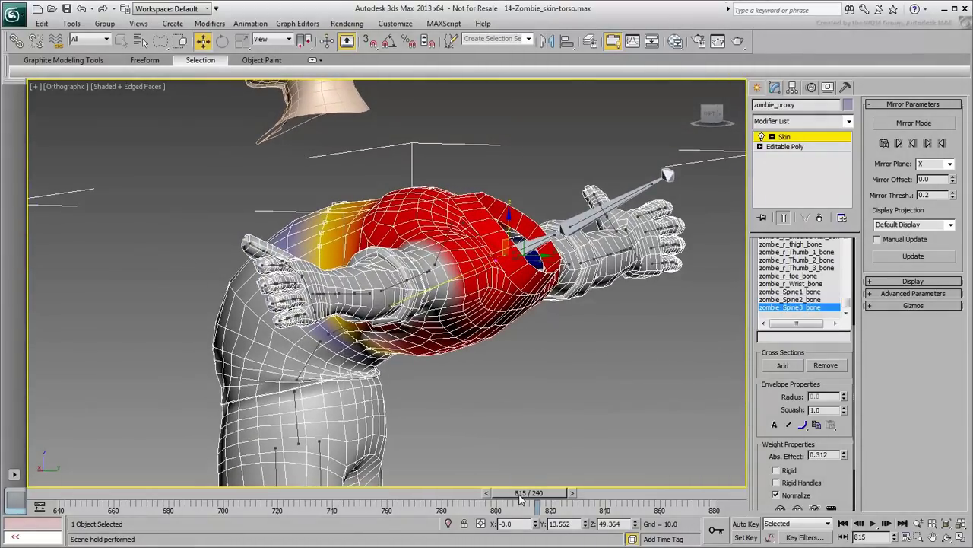
drag(523, 496, 531, 498)
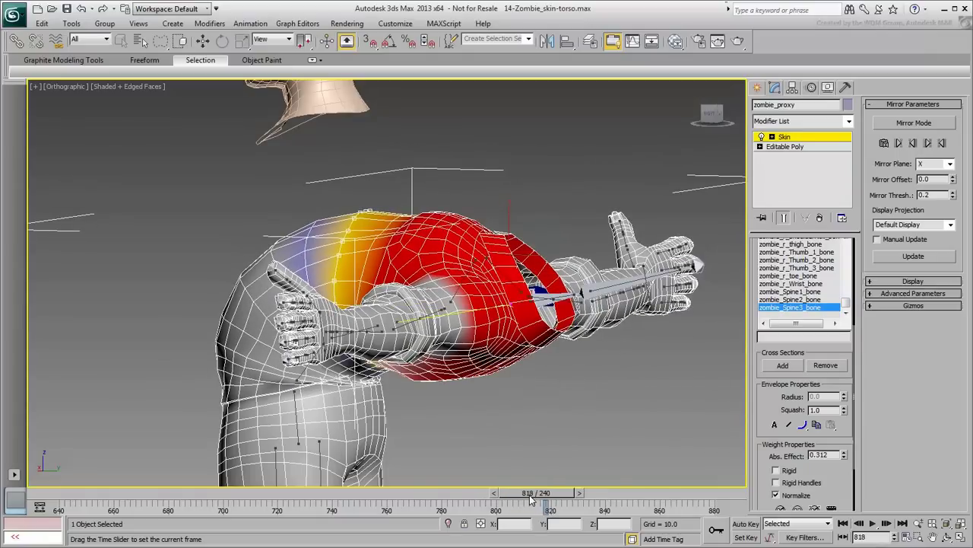
alt+middle_drag(394, 427, 381, 418)
drag(524, 496, 280, 496)
alt+middle_drag(279, 483, 511, 414)
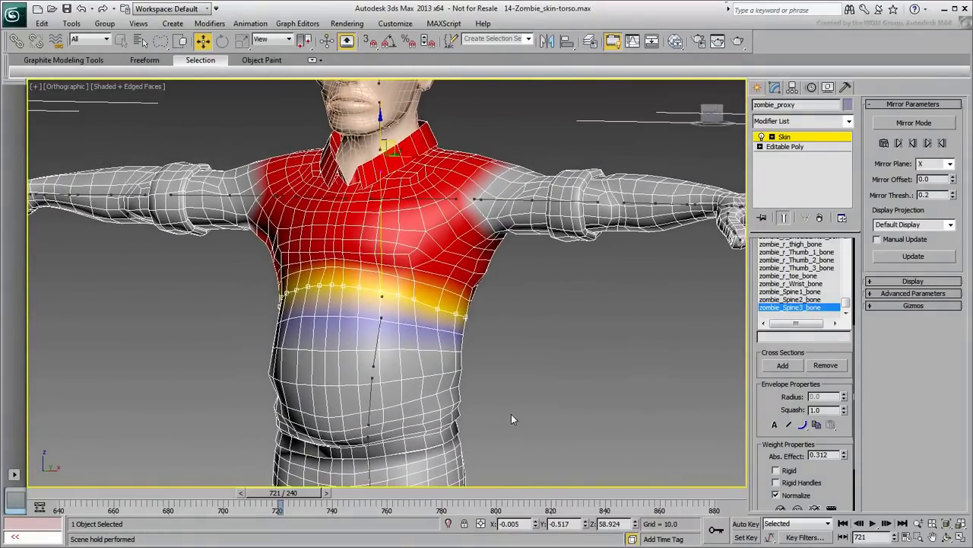
Turn off envelope editing on the zombie's Skin modifier.
scroll(753, 271, up, 6)
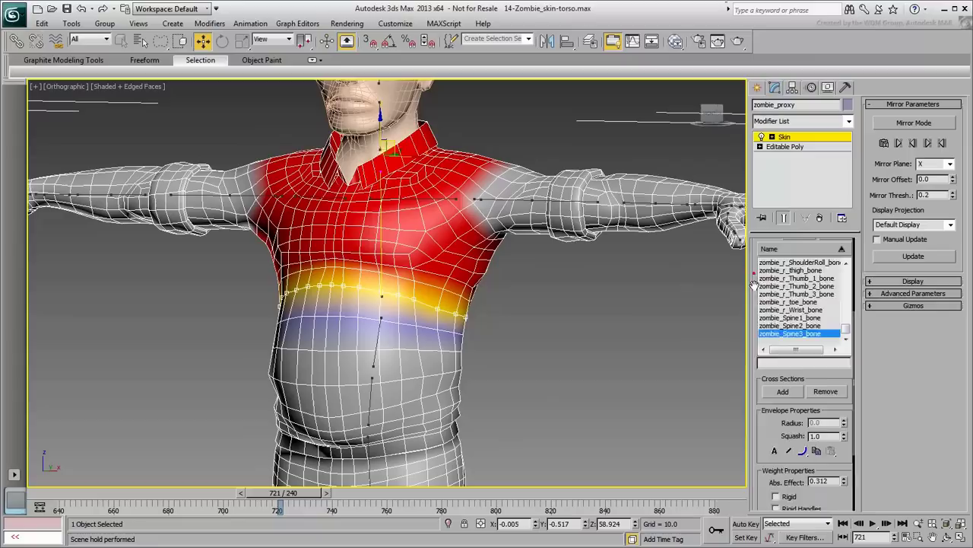
click(802, 261)
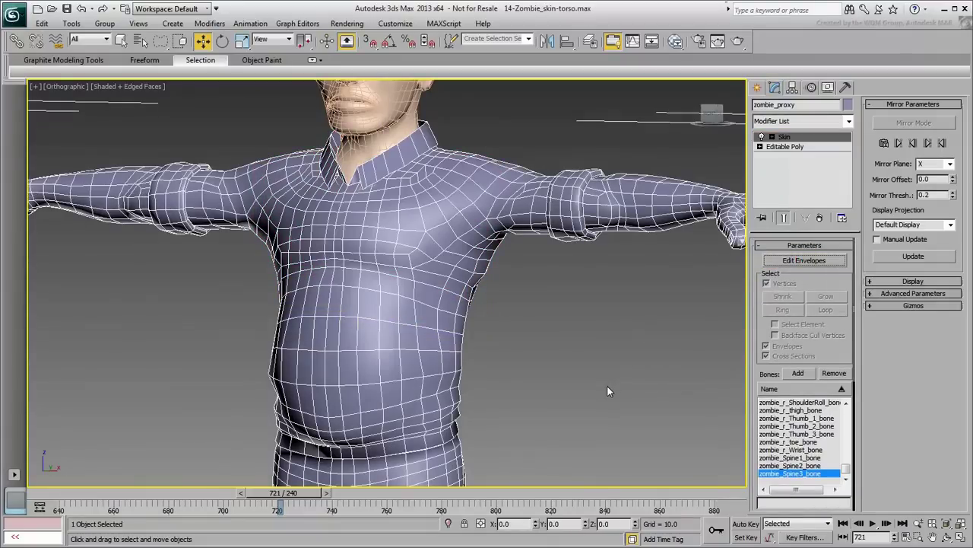